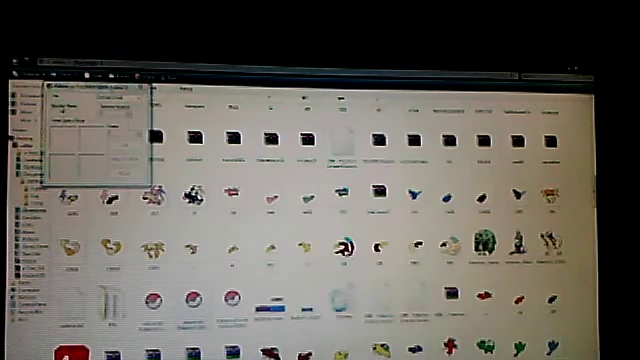
# Step: Load the ROM and pick an entry from the Pokemon list
pyautogui.press('Return')
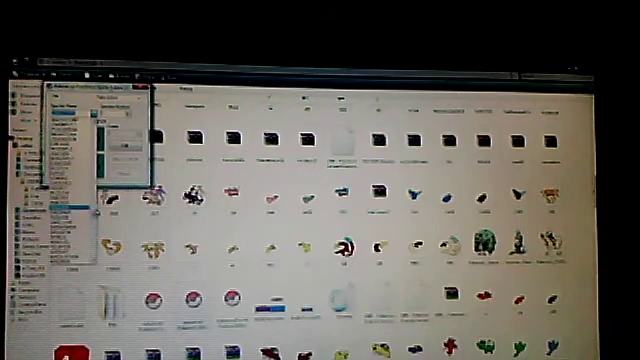
pyautogui.click(120, 150)
pyautogui.click(72, 114)
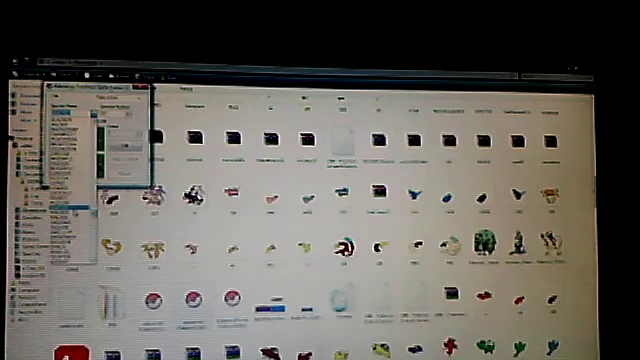
pyautogui.press('Return')
# Step: Select Gulpin from the Pokemon list and open its sprite and palette editor
pyautogui.click(62, 113)
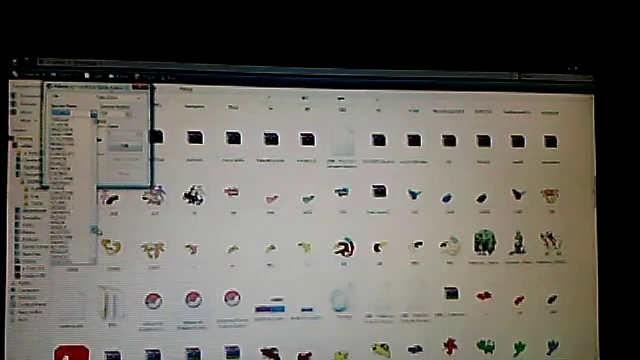
pyautogui.press('Up')
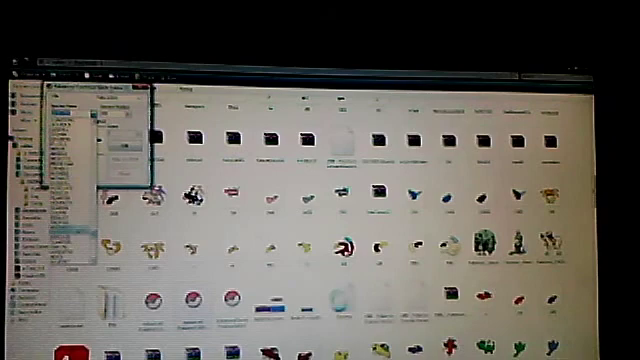
pyautogui.press('Return')
pyautogui.click(62, 95)
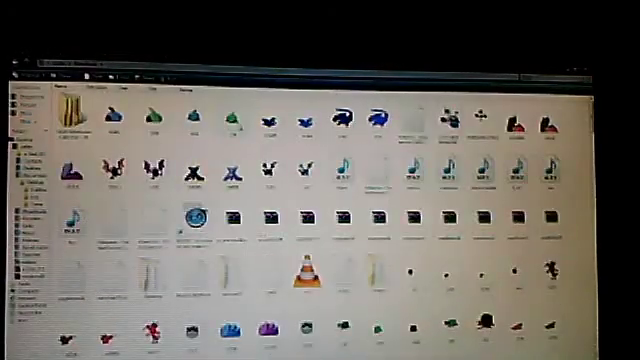
# Step: Open the green Gulpin sprite image in Paint for editing
pyautogui.rightClick(232, 120)
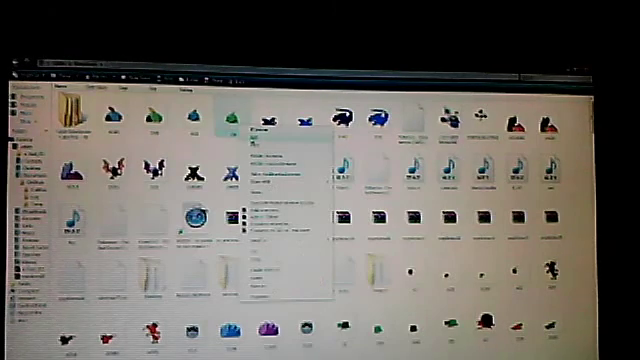
pyautogui.click(270, 165)
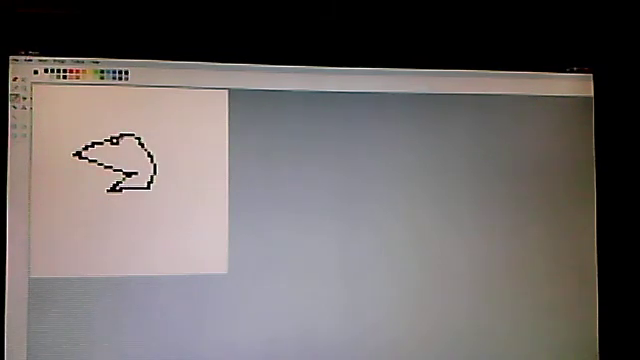
# Step: Draw the stem and crossing leaves down the canvas, then fill the head red
pyautogui.moveTo(152, 172); pyautogui.dragTo(170, 218)
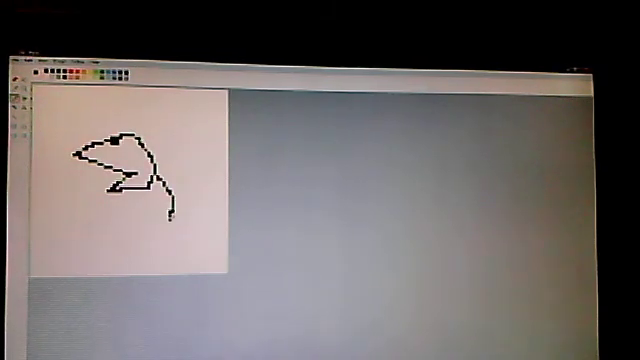
pyautogui.moveTo(160, 185)
pyautogui.mouseDown()
pyautogui.moveTo(175, 205)
pyautogui.moveTo(203, 190)
pyautogui.mouseUp()
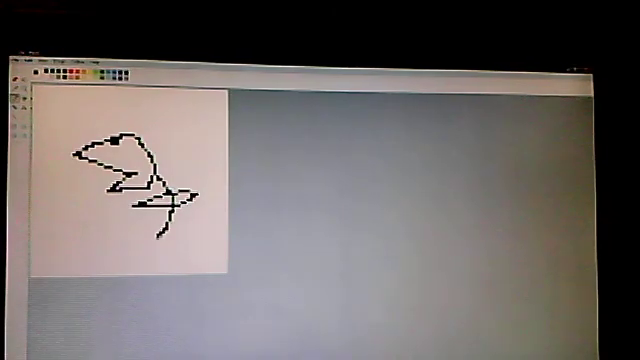
pyautogui.moveTo(160, 233); pyautogui.dragTo(184, 264)
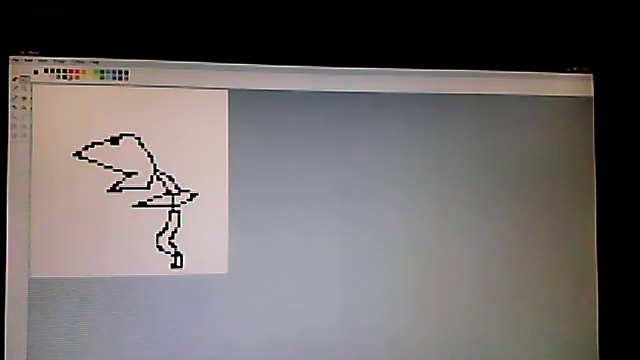
pyautogui.click(115, 158)
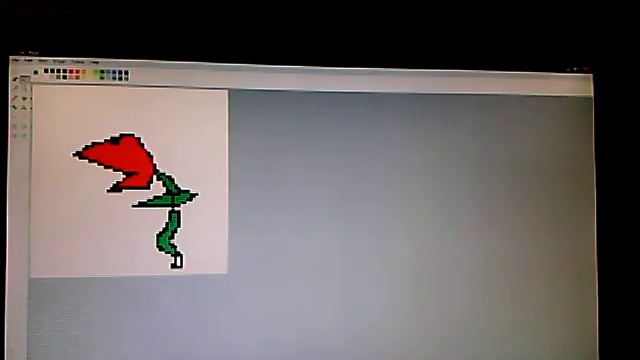
# Step: Save the front sprite under a new name, recolour the head green for the shiny version, and close Paint
pyautogui.click(22, 62)
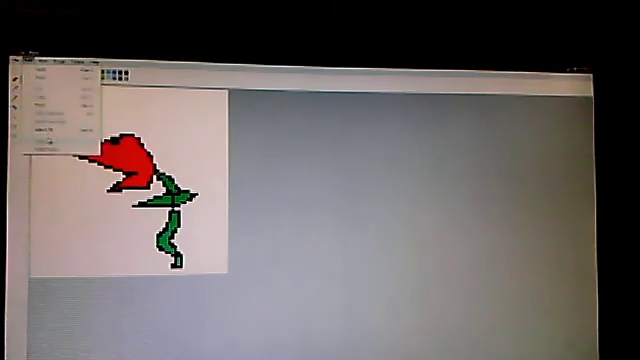
pyautogui.click(22, 62)
pyautogui.click(40, 140)
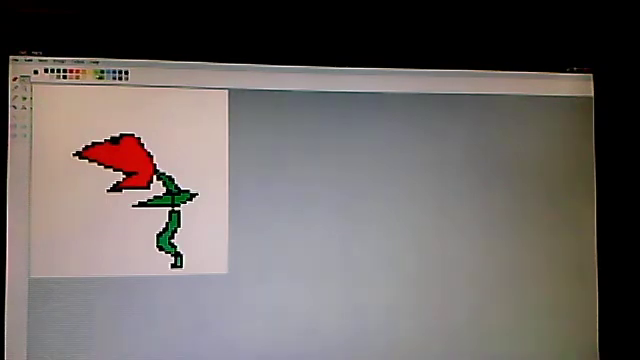
pyautogui.click(138, 157)
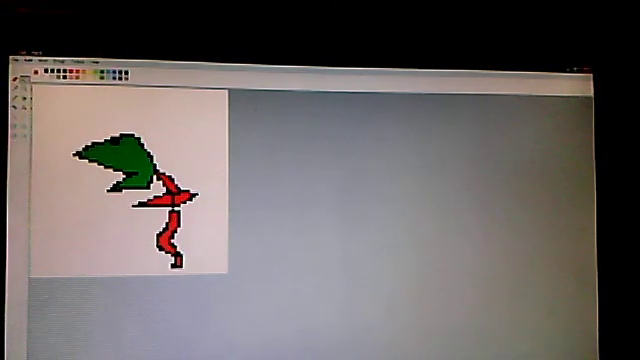
pyautogui.click(300, 237)
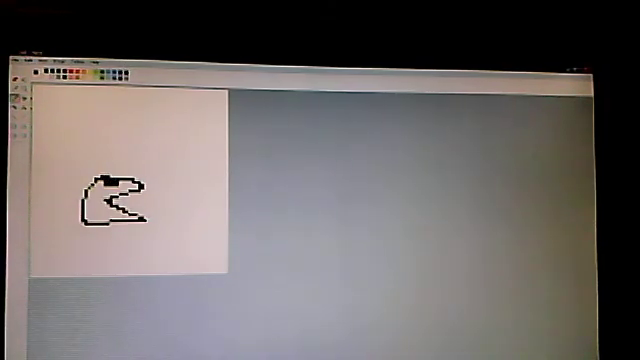
# Step: Thicken the short stem beneath the back-view head
pyautogui.moveTo(98, 225); pyautogui.dragTo(97, 256)
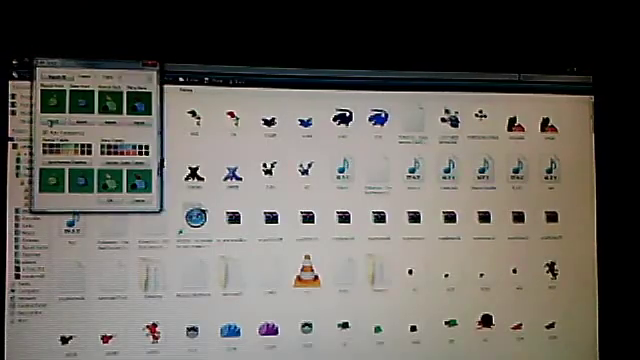
# Step: Import the saved red-headed drawings into the sprite slots one after another
pyautogui.click(107, 199)
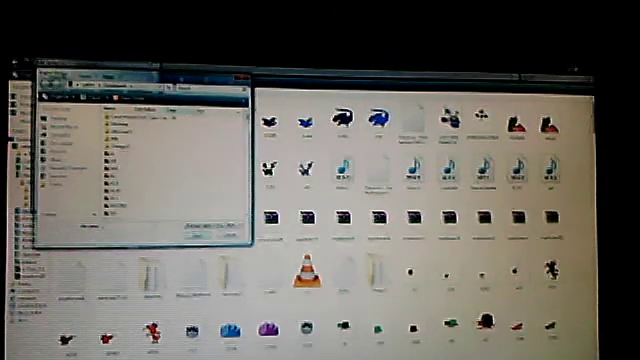
pyautogui.click(160, 226)
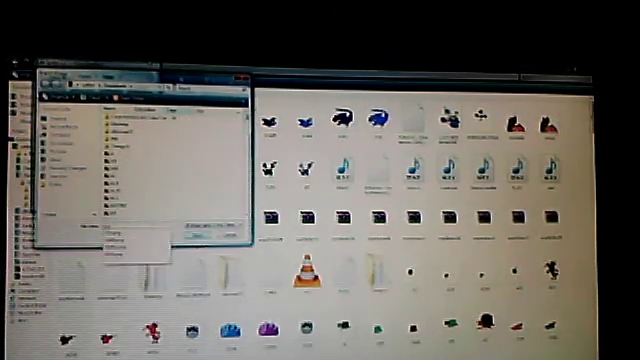
pyautogui.press('Escape')
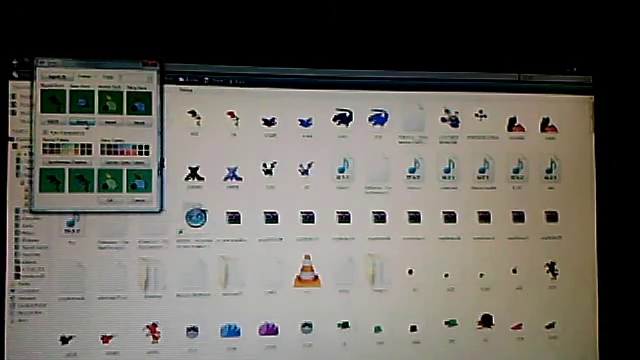
pyautogui.click(85, 122)
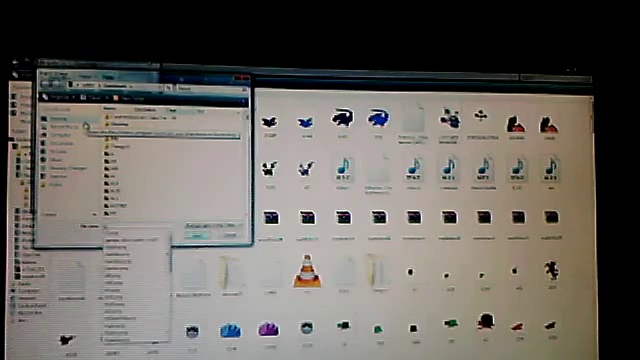
pyautogui.click(130, 226)
pyautogui.click(112, 240)
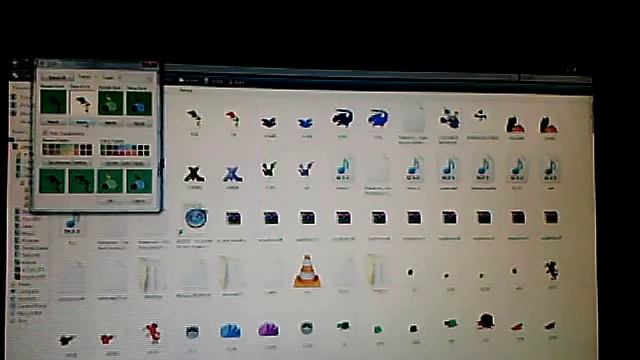
pyautogui.click(118, 124)
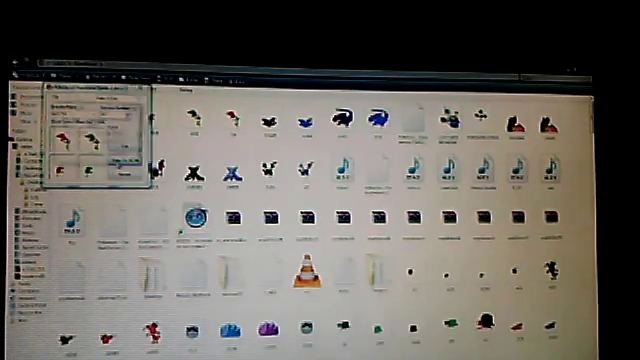
# Step: Write the custom sprites into the ROM, confirm with OK, and close the editor
pyautogui.click(120, 170)
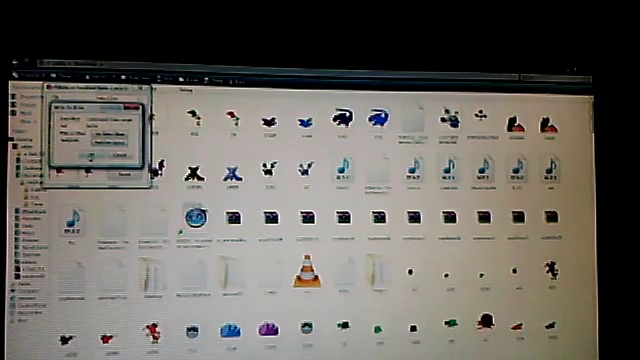
pyautogui.click(92, 157)
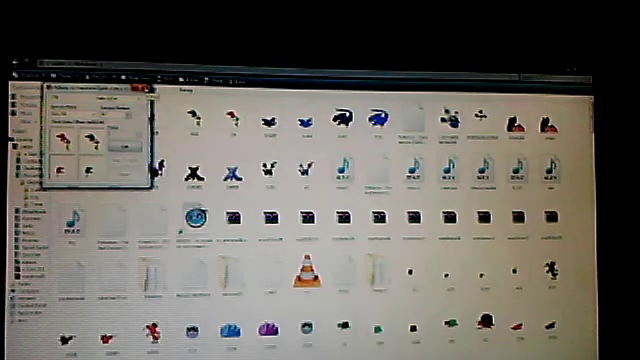
pyautogui.press('Escape')
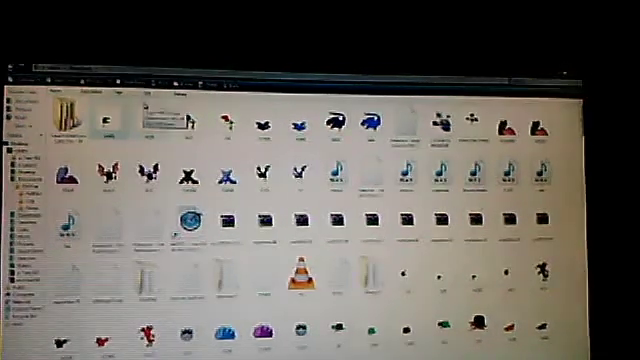